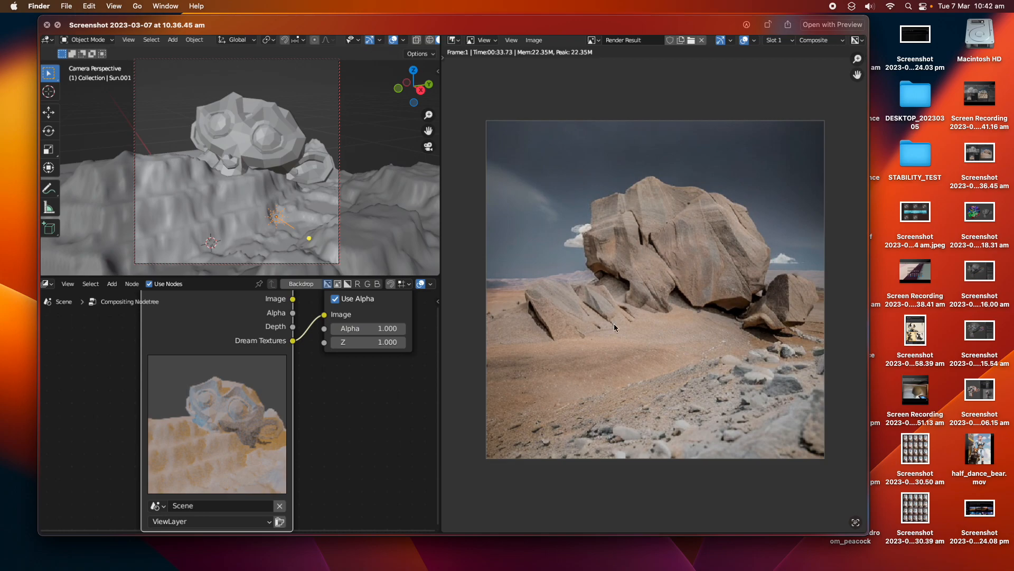
Switch to Blender and start a new default scene, discarding the unsaved changes of the open file
key(ctrl+Right)
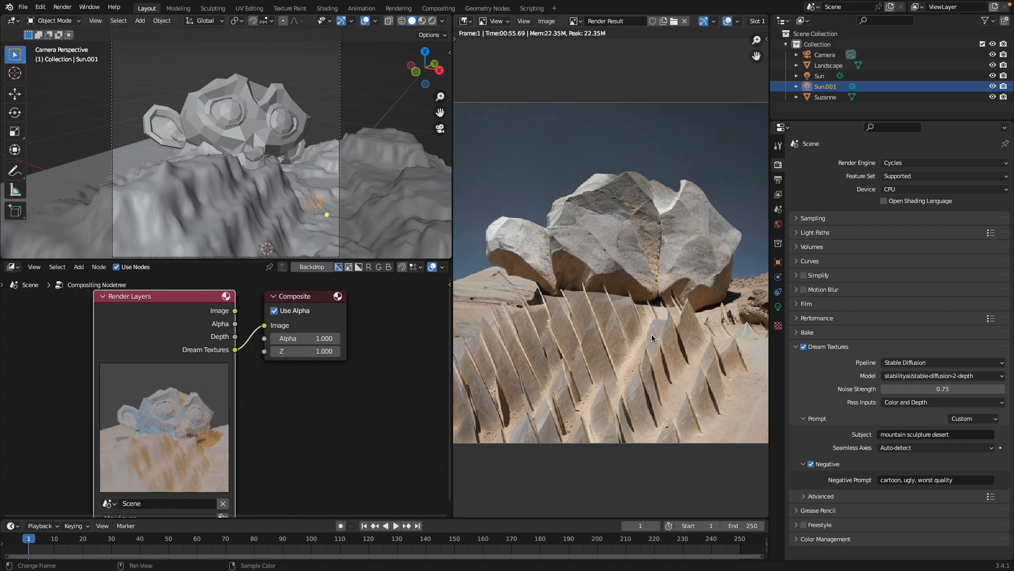
click(24, 7)
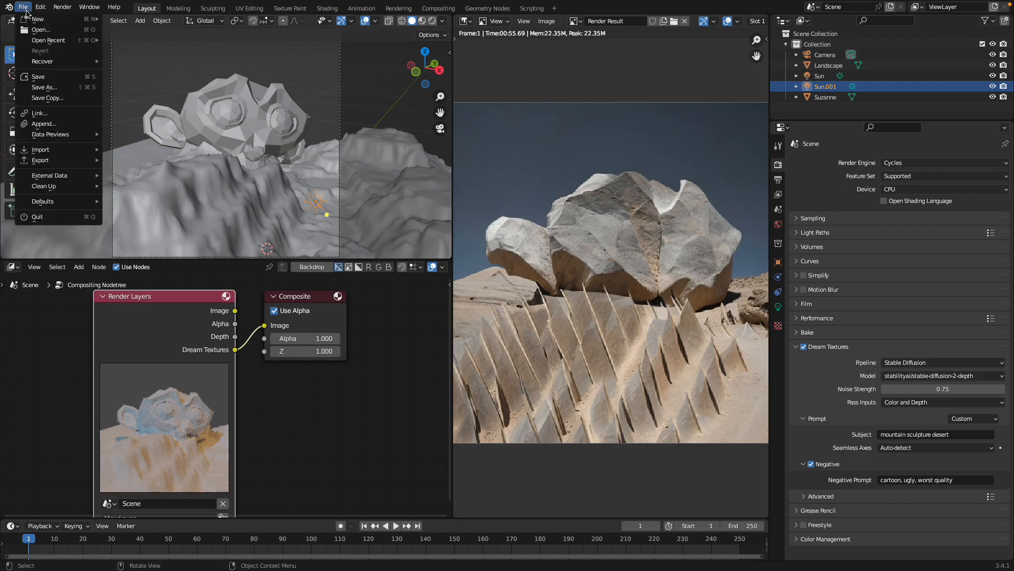
mouse_move(37, 19)
click(119, 21)
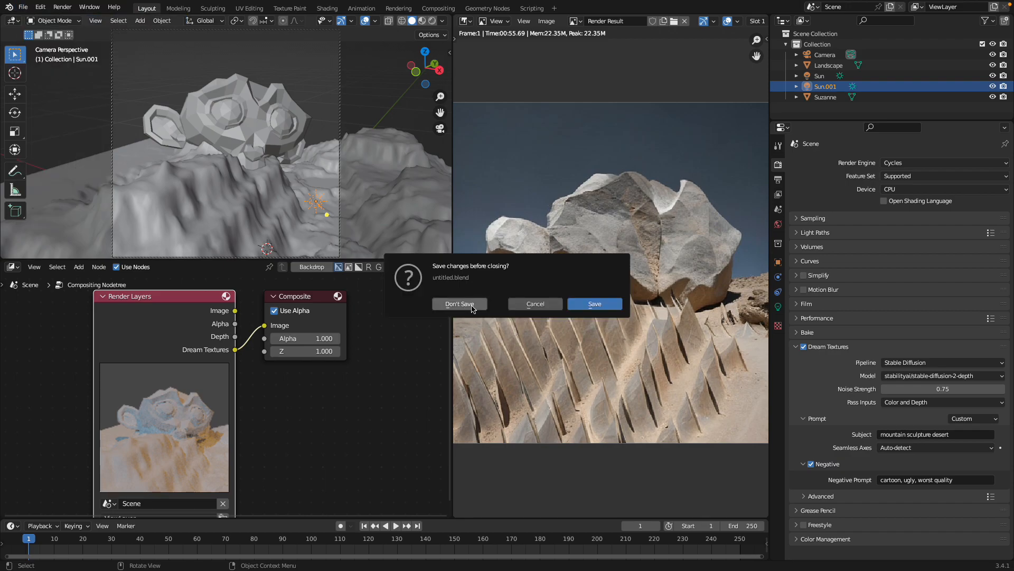
click(468, 305)
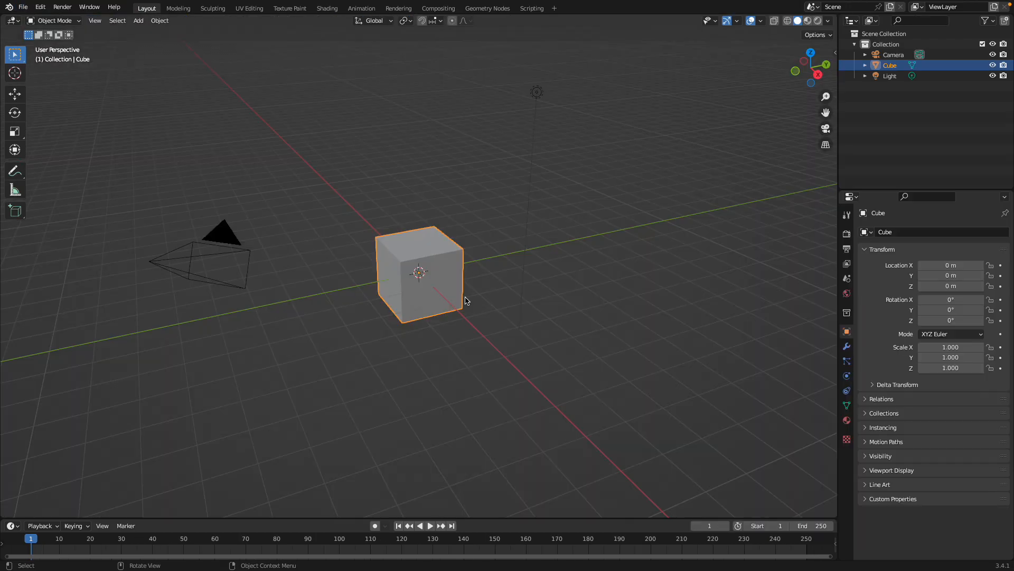
Look up the A.N.T.Landscape add-on in the add-on preferences and expand its details
click(10, 9)
mouse_move(40, 7)
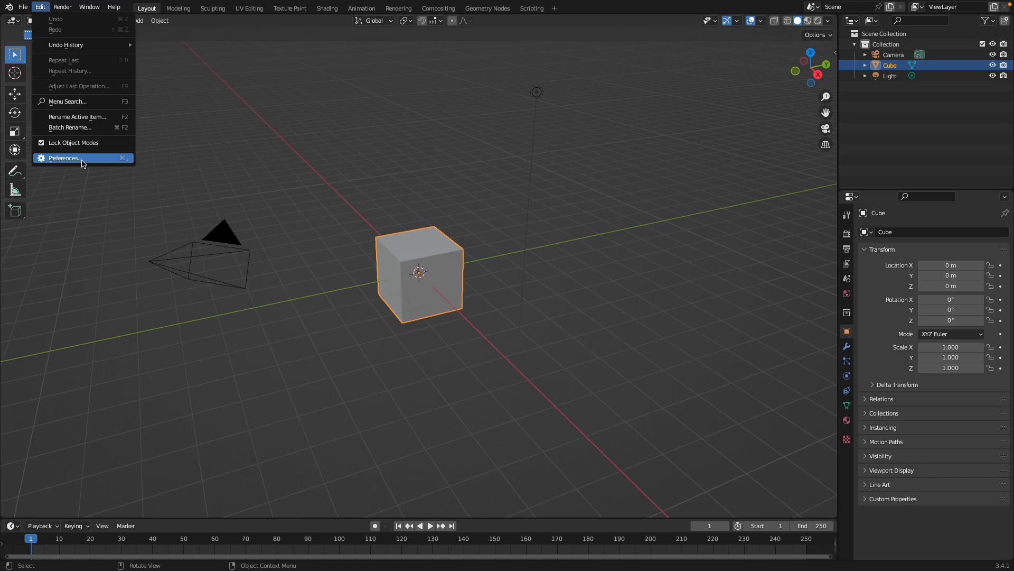
click(53, 157)
click(296, 62)
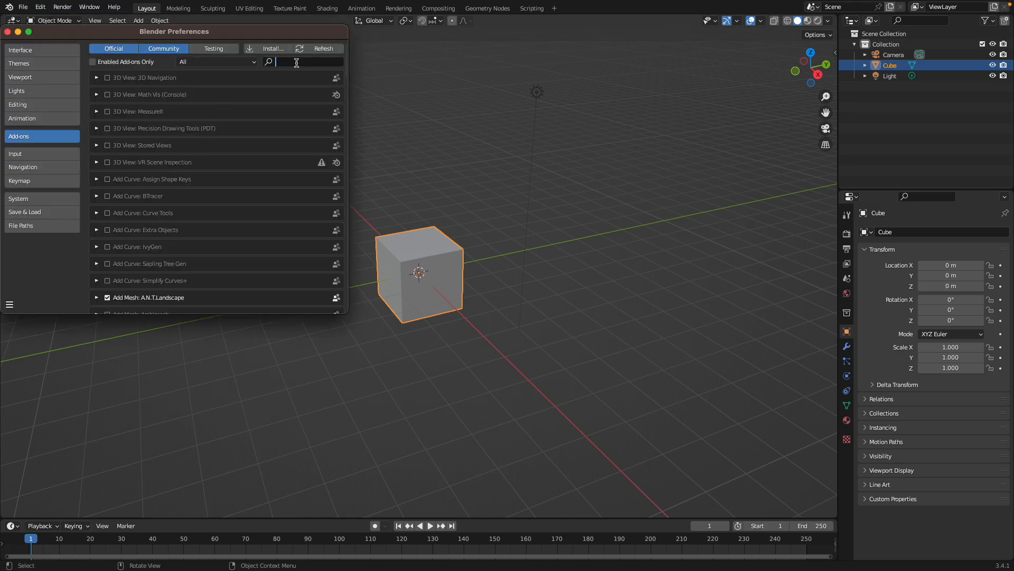
text(drea)
key(BackSpace)
key(BackSpace)
key(BackSpace)
key(BackSpace)
text(ANT)
key(BackSpace)
key(BackSpace)
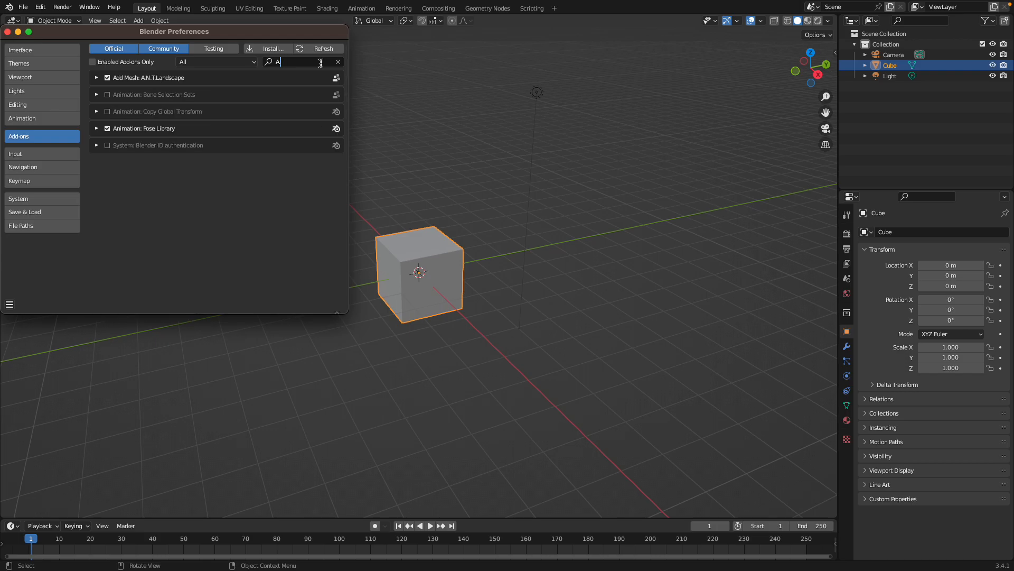
click(96, 78)
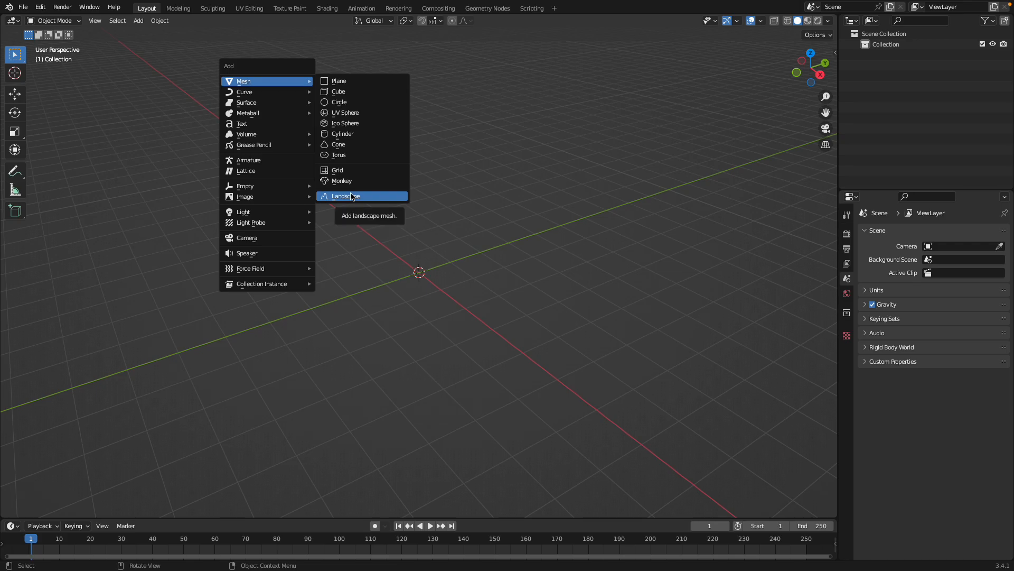
Add a landscape mesh and apply the operator preset with Hetero Terrain noise, New Perlin basis and random seed 600
click(351, 196)
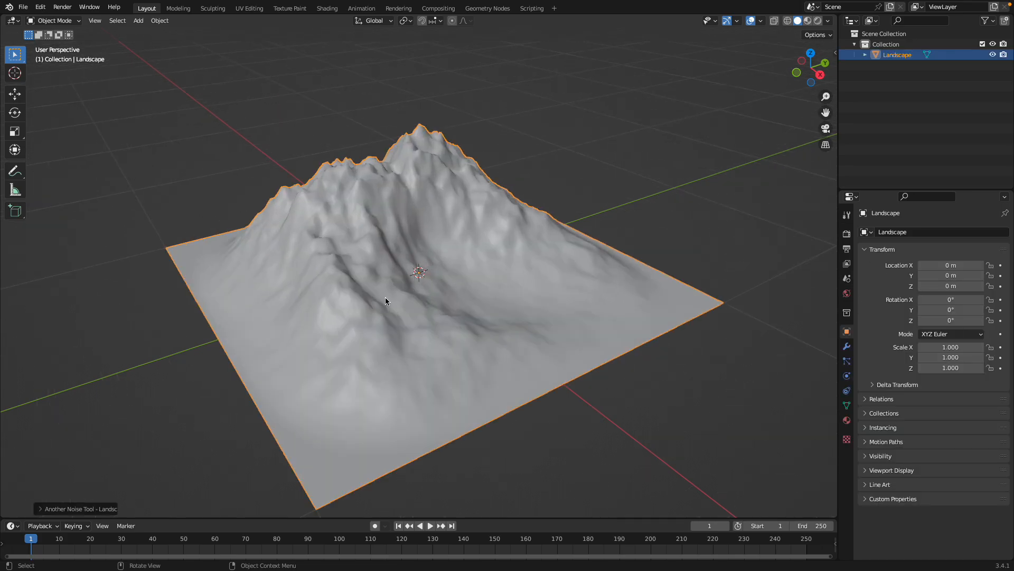
click(48, 509)
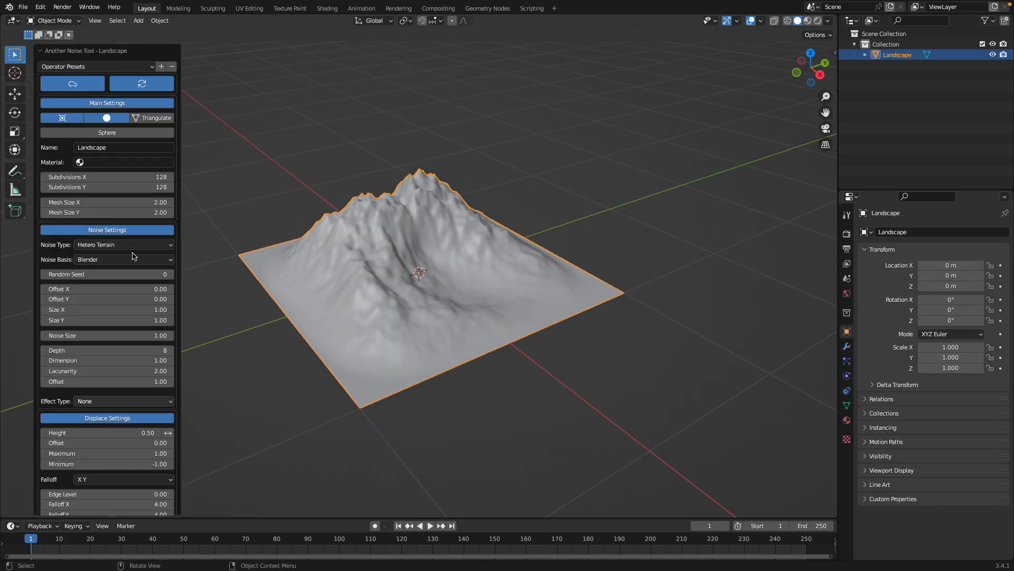
click(105, 67)
click(108, 104)
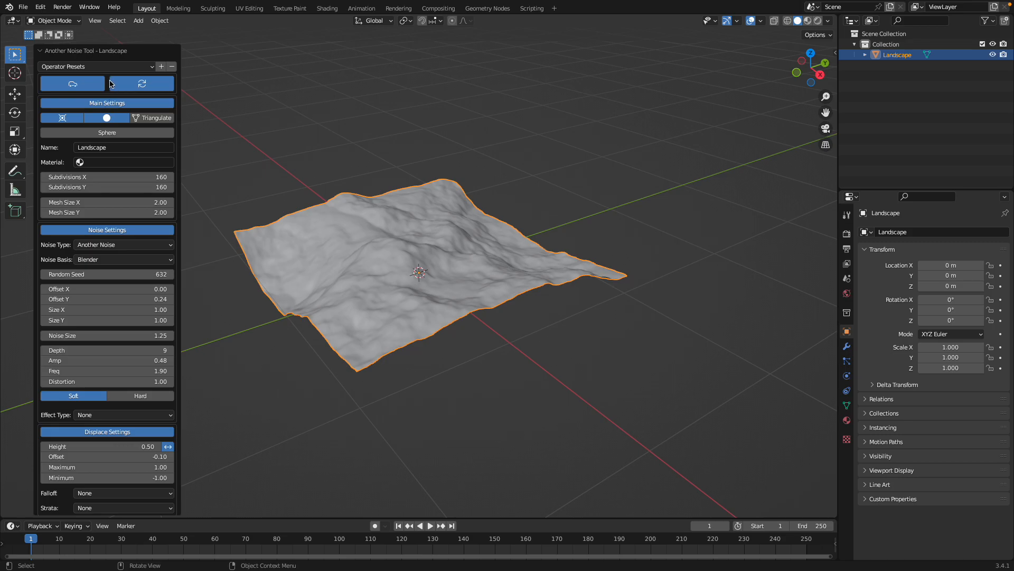
click(112, 67)
click(112, 107)
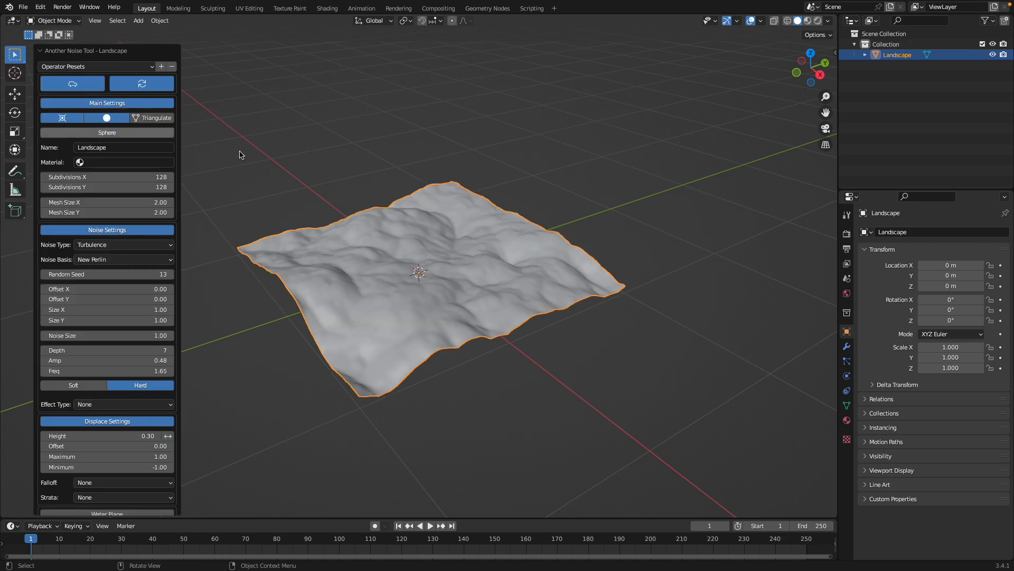
click(128, 68)
click(151, 139)
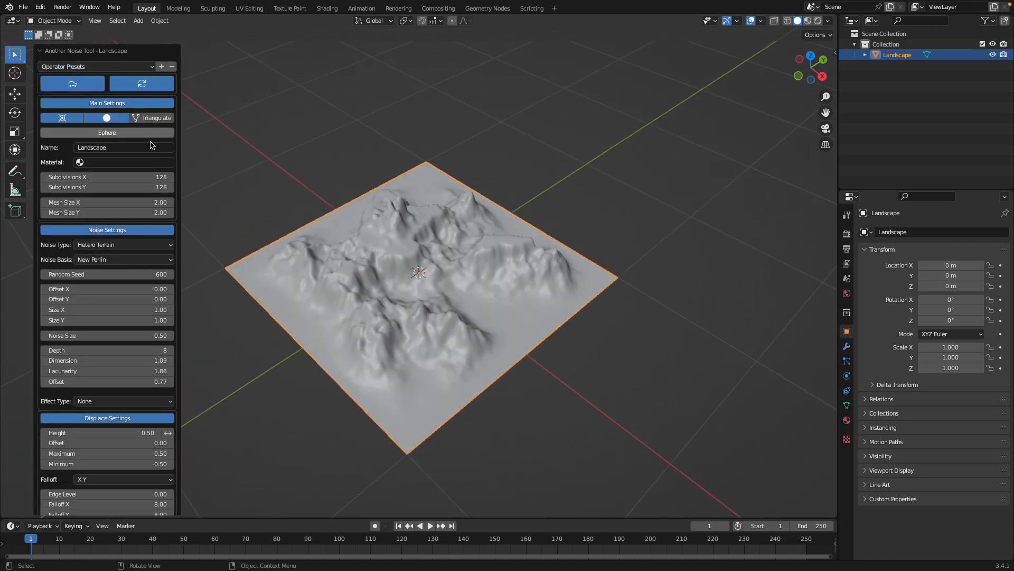
Widen the landscape by increasing its mesh size along X, and deselect it
middle_drag(397, 227, 313, 218)
scroll(314, 218, up, 3)
middle_drag(250, 197, 235, 209)
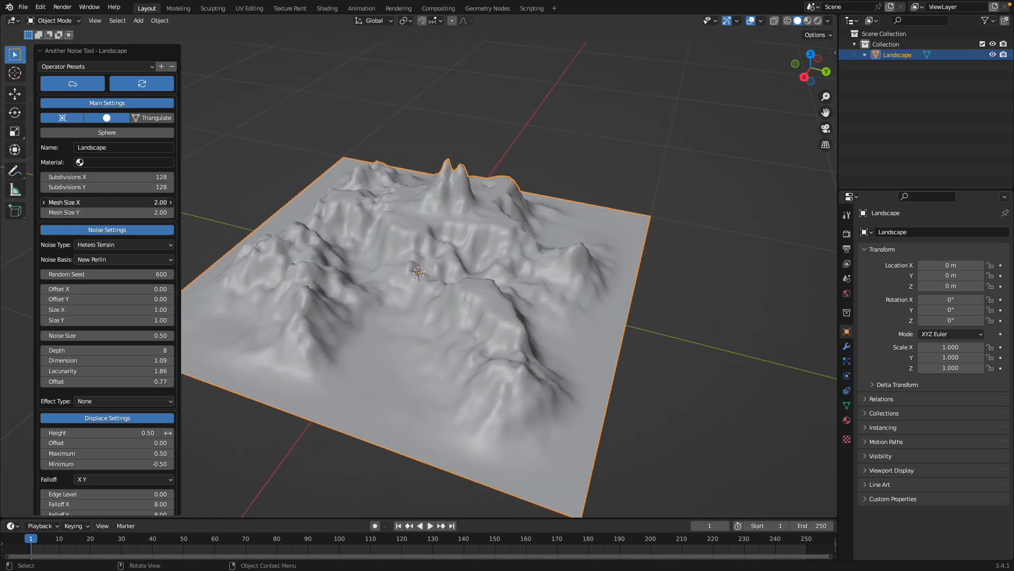
drag(107, 203, 153, 202)
middle_drag(448, 308, 465, 268)
click(433, 138)
Add a monkey head, scale it to about 0.49 and place it just above the landscape's centre, at about 0.19 m height
key(shift+a)
mouse_move(449, 174)
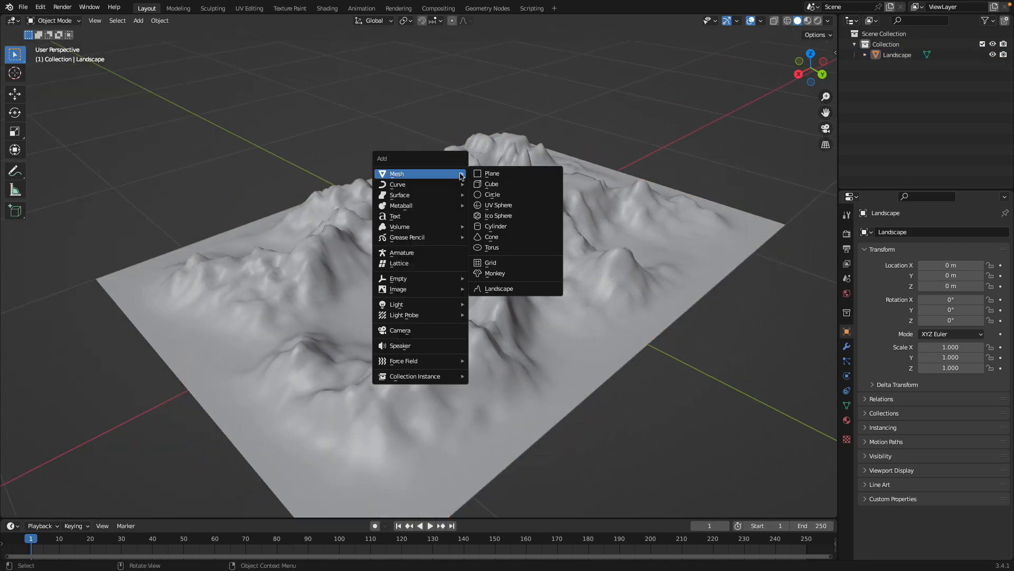
click(505, 276)
key(s)
key(g)
click(518, 230)
scroll(518, 230, up, 1)
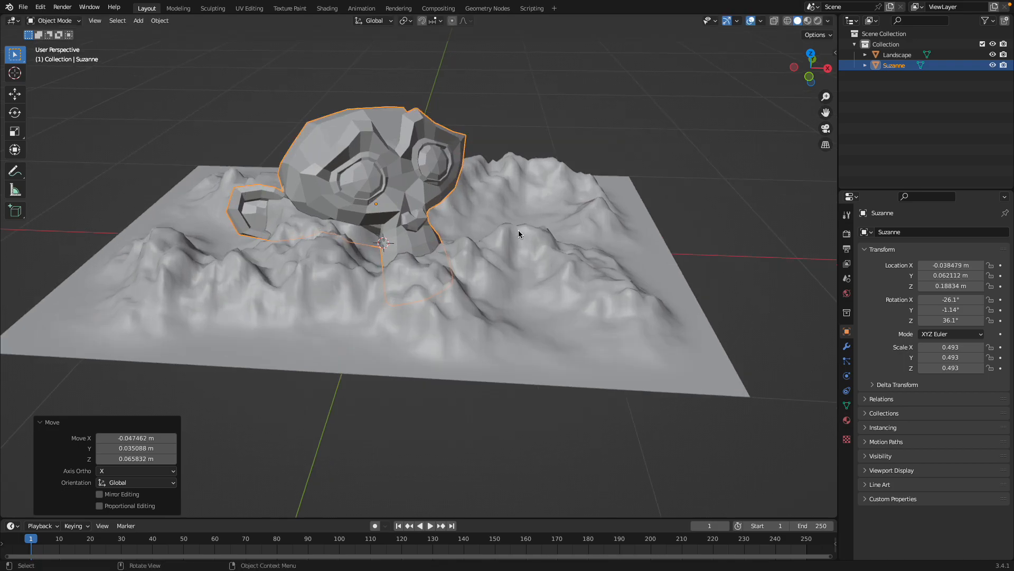
middle_drag(518, 230, 482, 246)
scroll(505, 230, up, 2)
scroll(482, 247, down, 4)
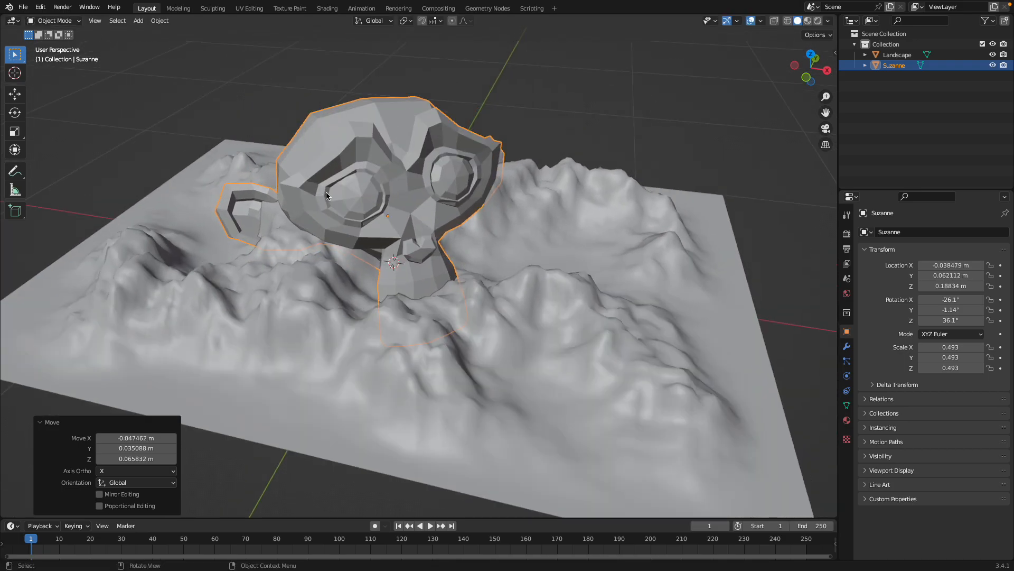
Save the scene on the Desktop as monkey_mountain.blend
key(ctrl+s)
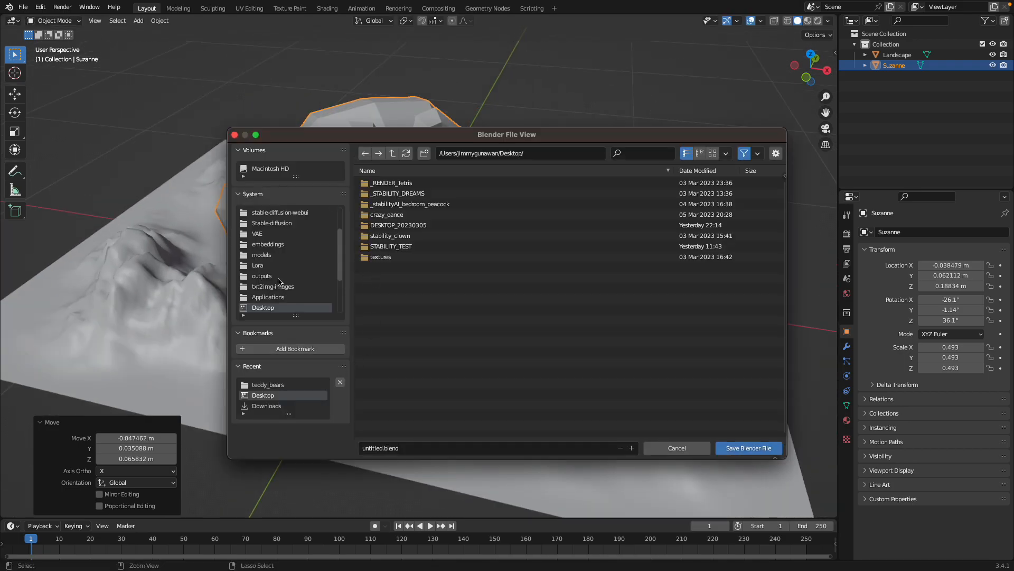
click(380, 448)
double_click(379, 448)
text(monkey_mountain)
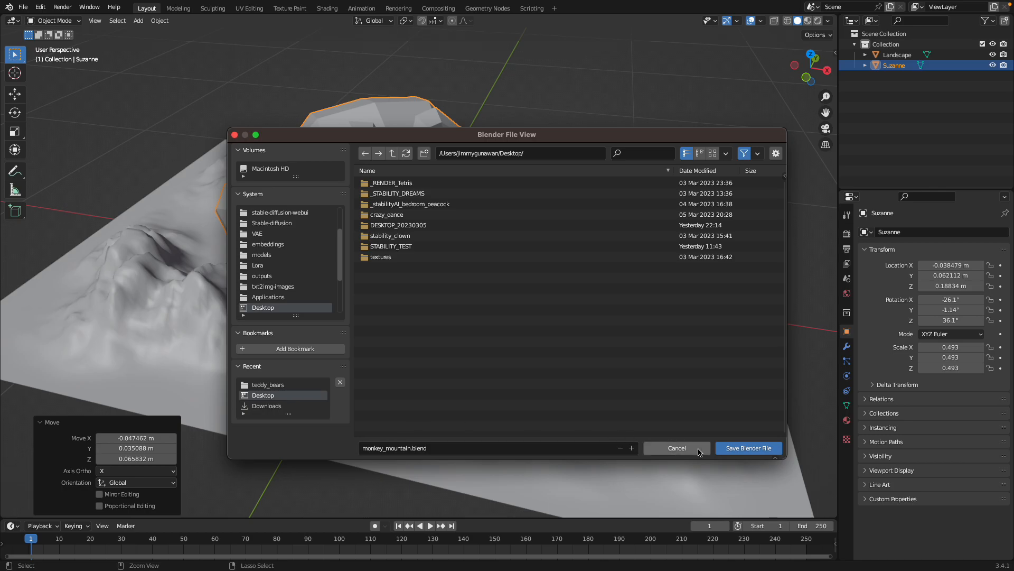
click(748, 448)
middle_drag(750, 446, 599, 350)
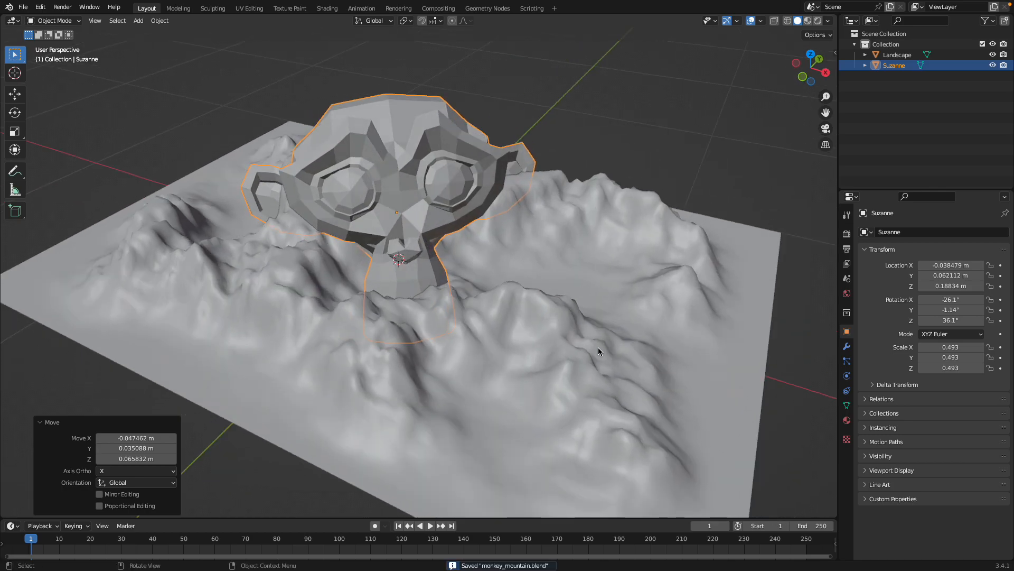
Enable Eevee ambient occlusion with a distance of about 1.34 m and preview the scene with material shading
click(847, 233)
click(873, 306)
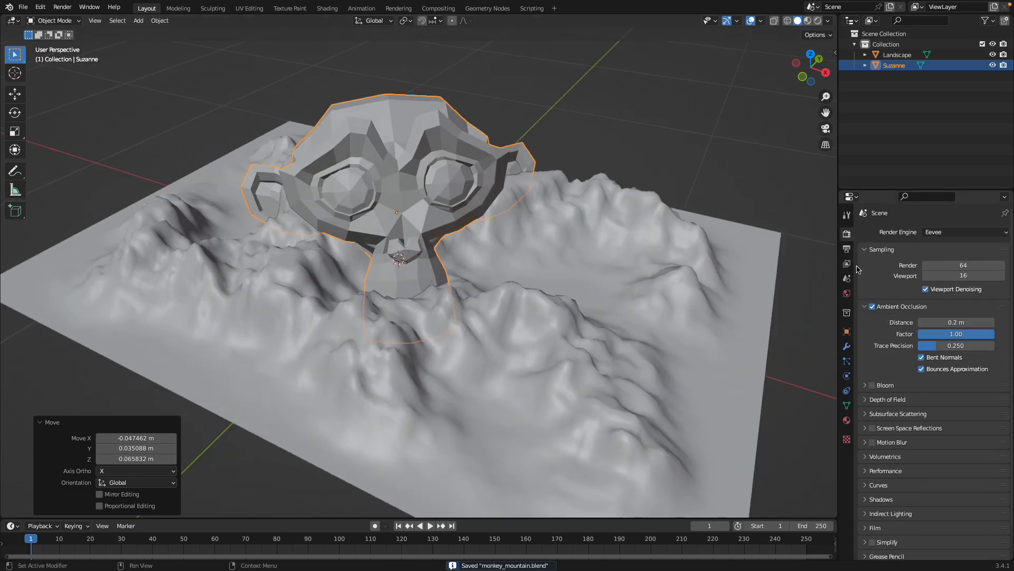
click(808, 21)
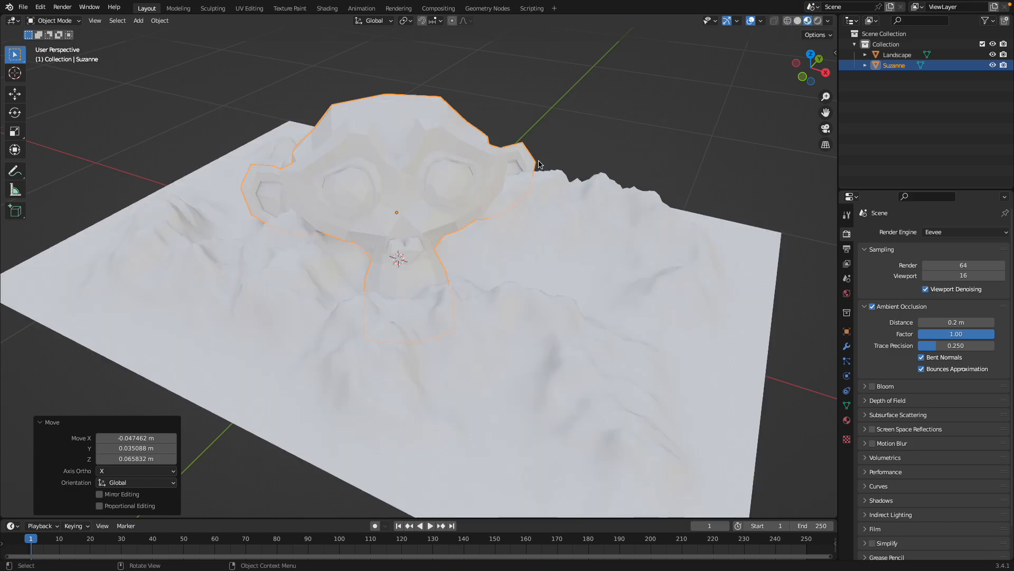
middle_drag(539, 164, 510, 177)
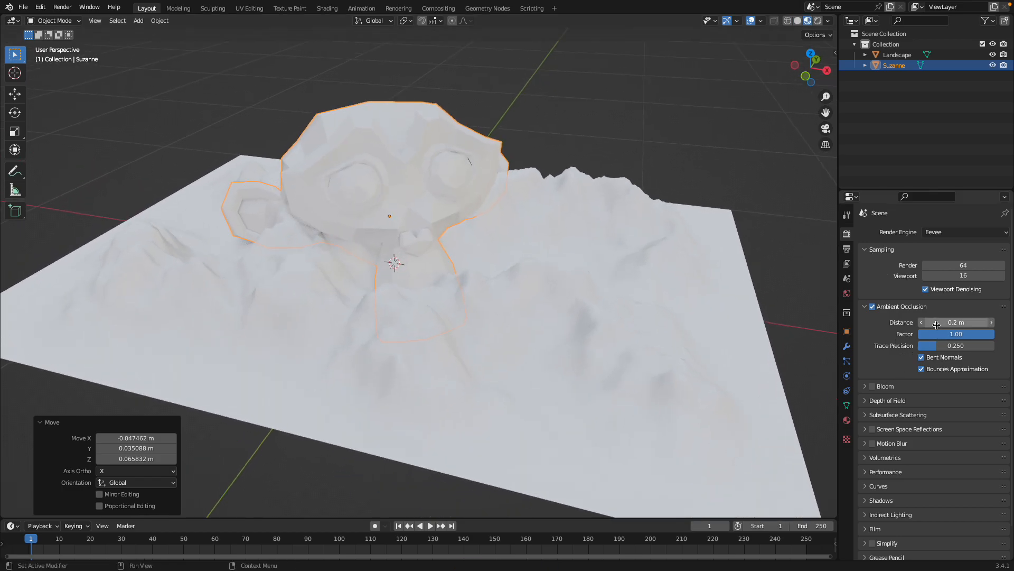
mouse_move(953, 322)
mouse_down()
mouse_move(988, 322)
mouse_move(968, 323)
mouse_up()
Nudge the monkey head on the landscape and tilt it with a trackball rotation of about 3.44° and -1.15°
middle_drag(461, 219, 498, 223)
click(514, 139)
click(451, 146)
key(g)
click(458, 138)
key(r)
key(r)
click(462, 145)
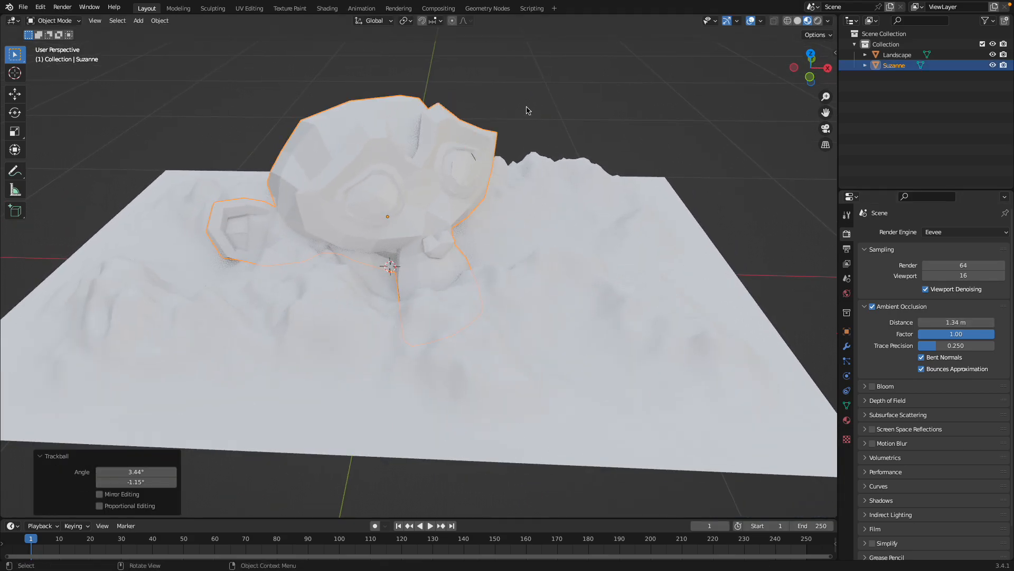
Add a sun light and angle it with a trackball rotation of about 35° and -64.7°
middle_drag(528, 109, 500, 139)
key(shift+a)
mouse_move(465, 274)
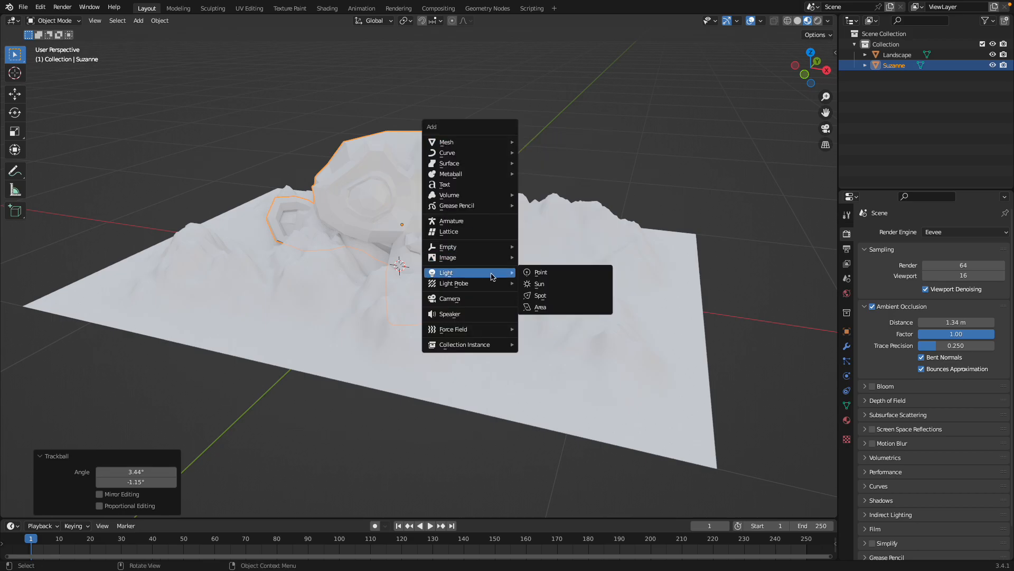
click(550, 285)
key(r)
key(r)
click(482, 291)
Move the sun light up beside the monkey head and re-aim it by about 16.6° and 36.7° of trackball rotation
key(g)
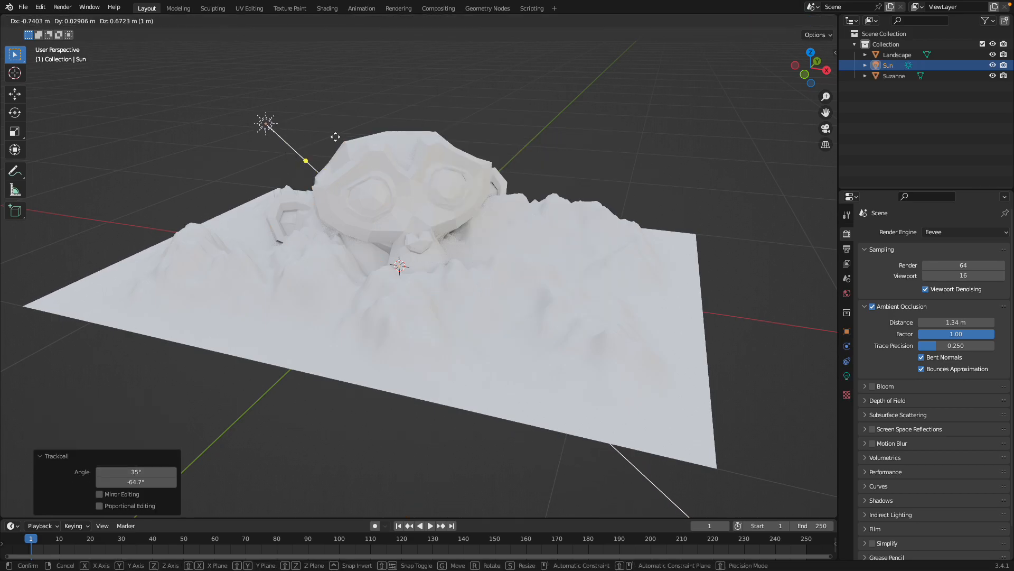
click(321, 129)
key(r)
key(r)
click(415, 175)
Add a camera at the scene origin
middle_drag(426, 182, 468, 187)
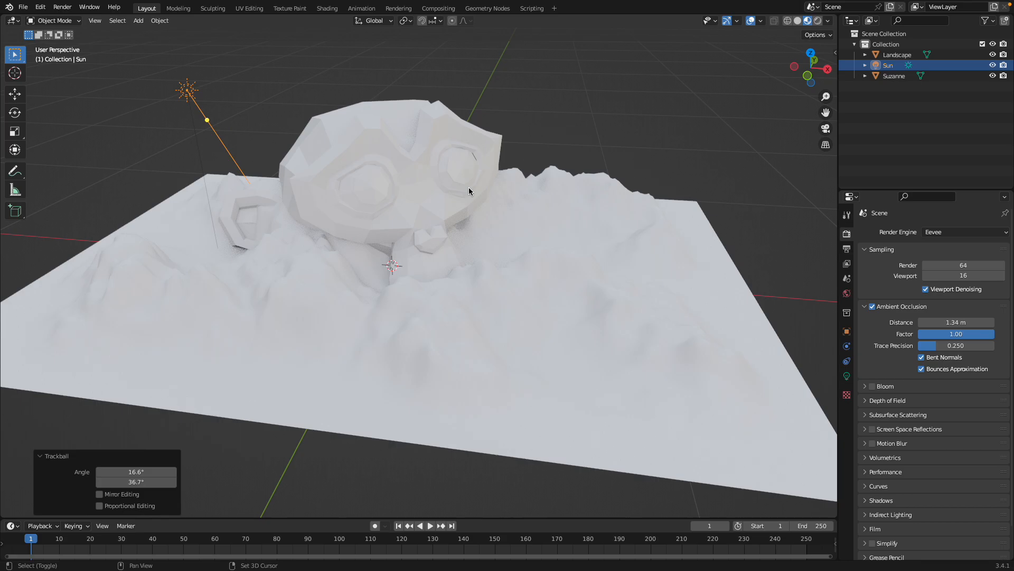
key(shift+a)
click(456, 220)
scroll(420, 193, down, 3)
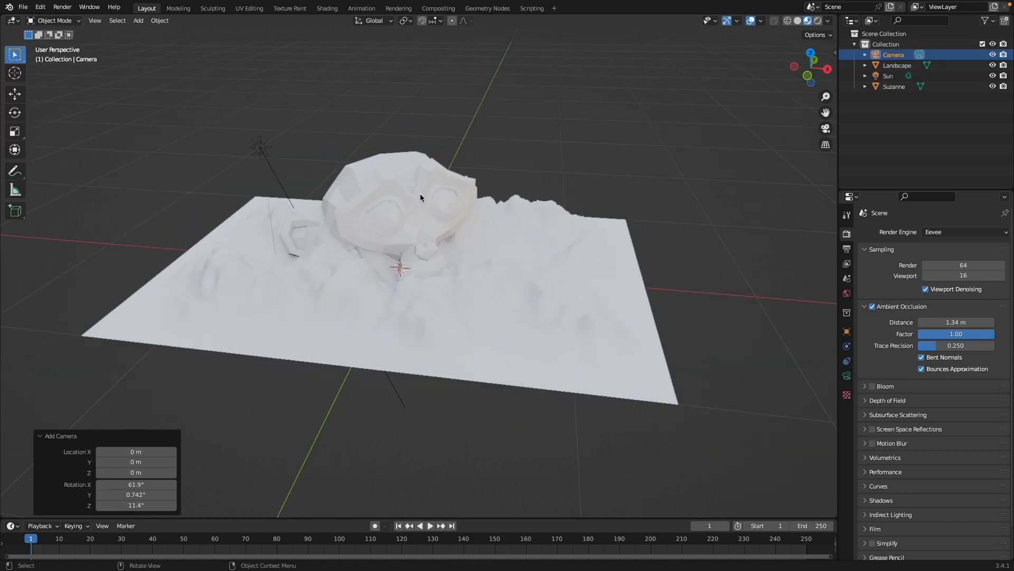
scroll(417, 225, up, 5)
Return the viewport to solid shading and select the monkey head with the Dream Texture Projection settings shown
click(797, 21)
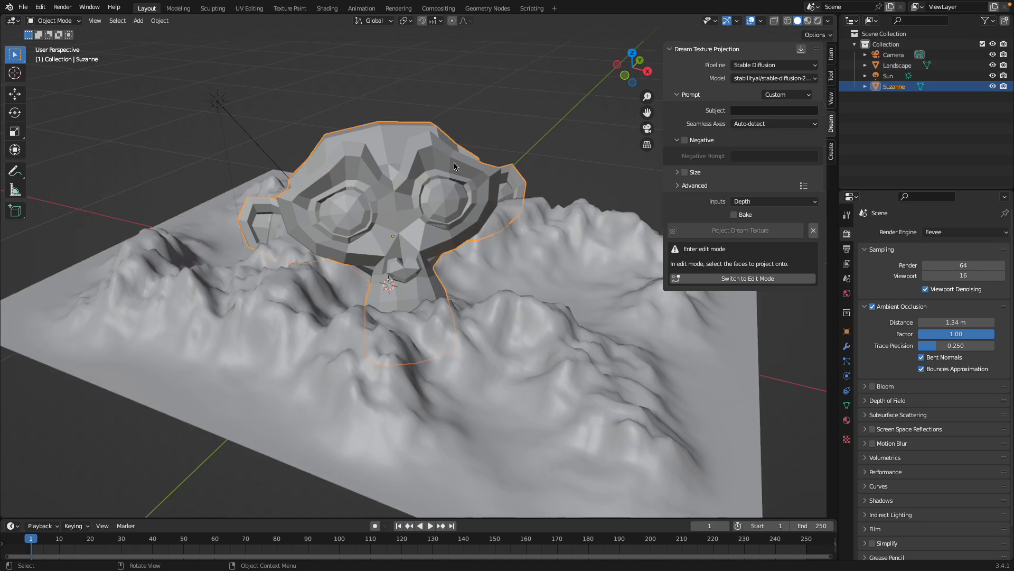
click(499, 229)
click(470, 201)
middle_drag(471, 202, 483, 204)
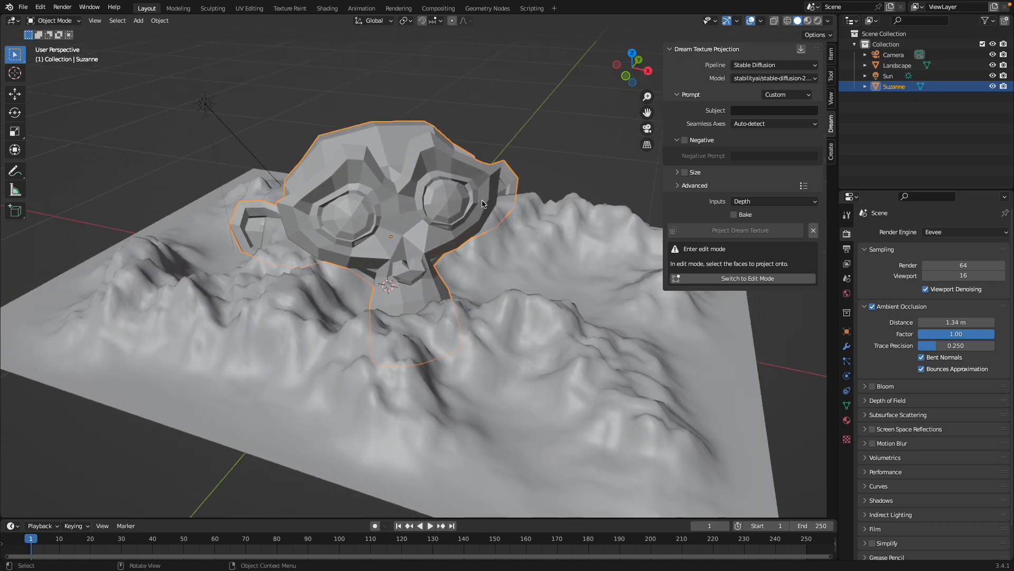
Enter edit mode on the monkey head, select all its faces and open the texture projection's input choices
key(Tab)
key(Tab)
key(Tab)
middle_drag(449, 184, 420, 198)
click(211, 91)
click(111, 20)
key(a)
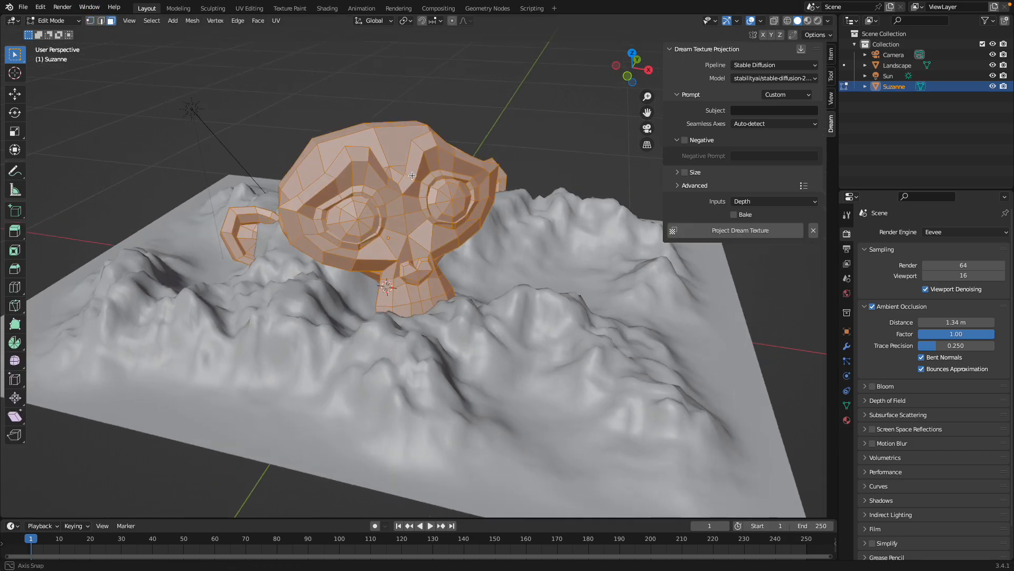
click(745, 202)
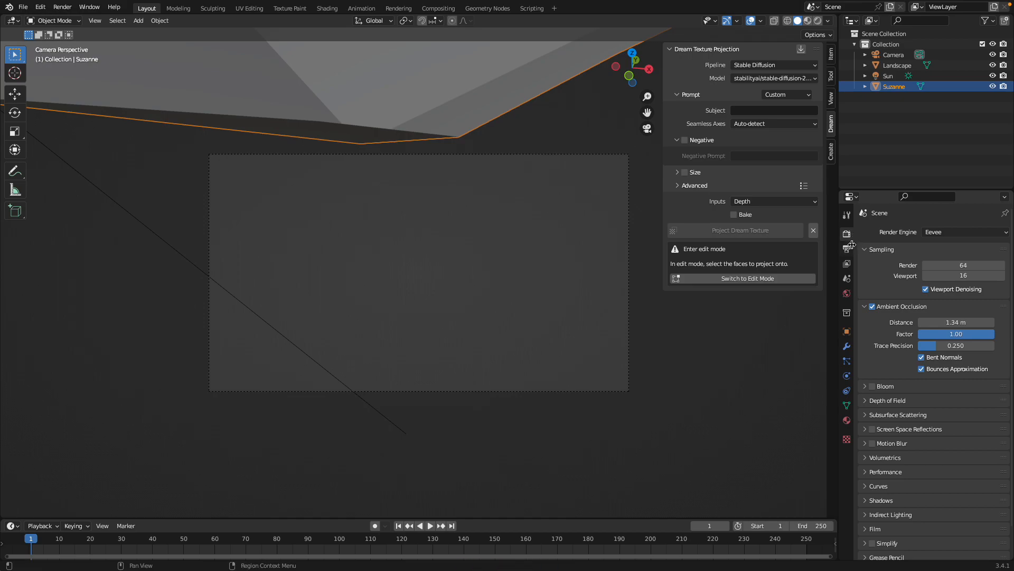
Set the output resolution to 512 by 512 px
click(847, 248)
drag(960, 248, 959, 257)
text(512)
key(Tab)
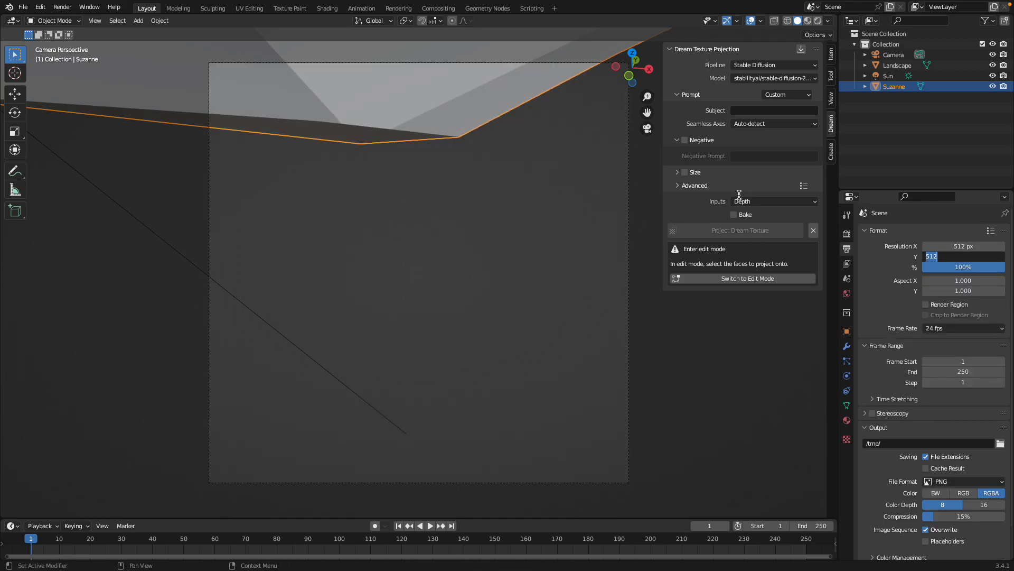
Lock the camera to the view and frame the monkey head and surrounding landscape inside the camera border
click(831, 97)
click(745, 183)
scroll(428, 269, down, 15)
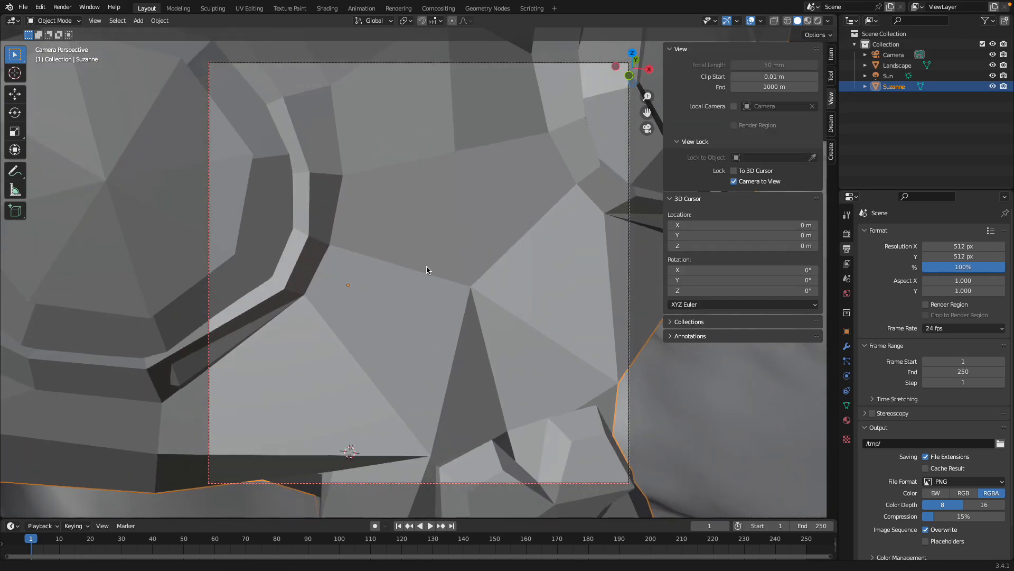
scroll(426, 252, up, 4)
scroll(426, 250, up, 3)
middle_drag(426, 249, 626, 157)
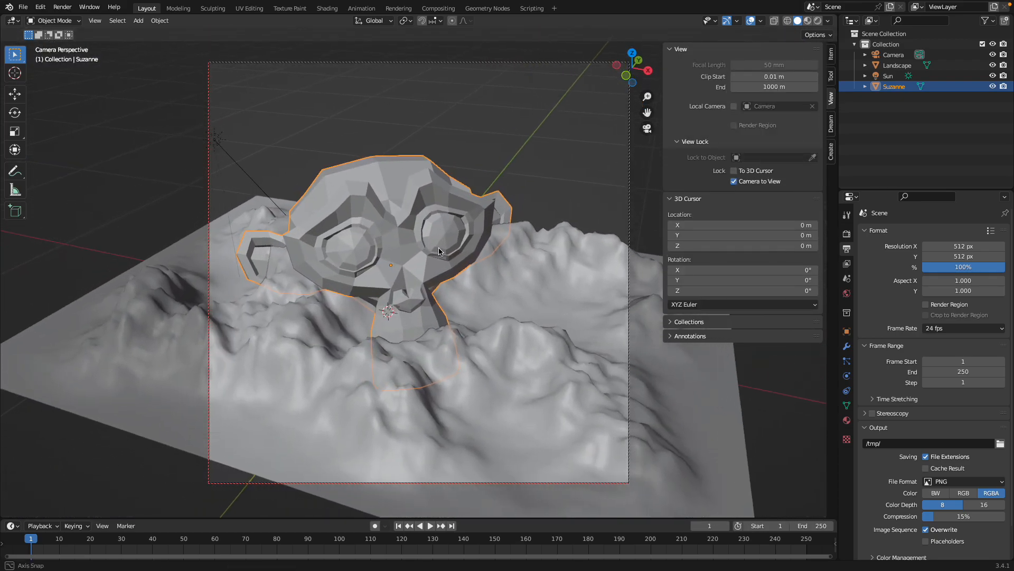
Save the scene and, after a look at the Compositing workspace, split the Layout 3D viewport into two stacked areas
key(ctrl+s)
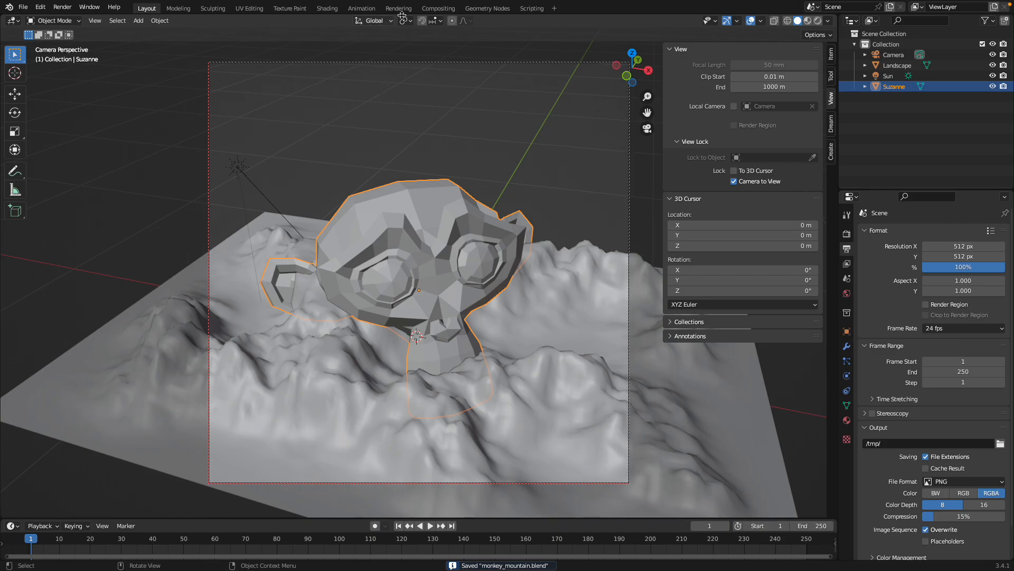
click(439, 9)
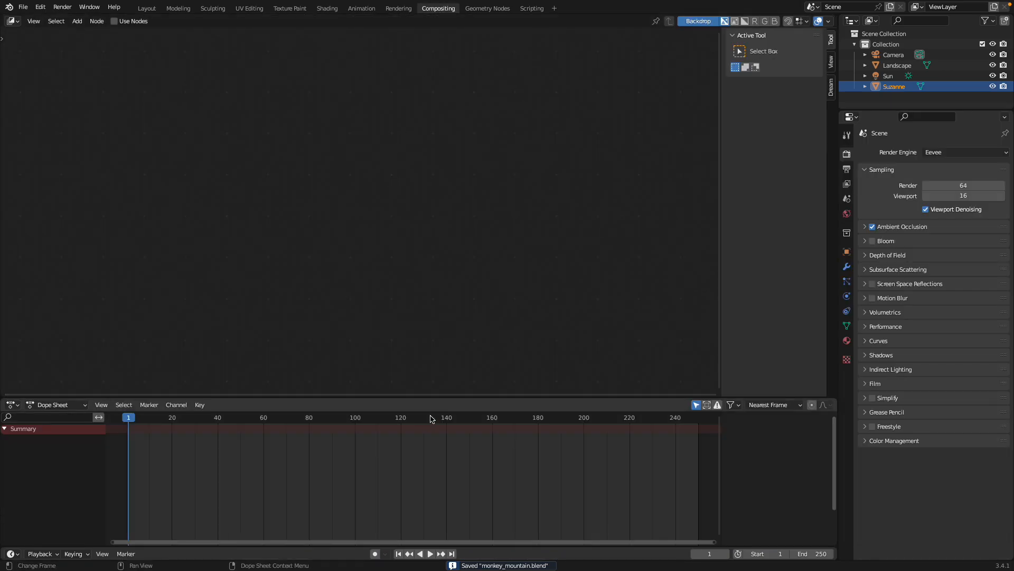
drag(432, 398, 432, 291)
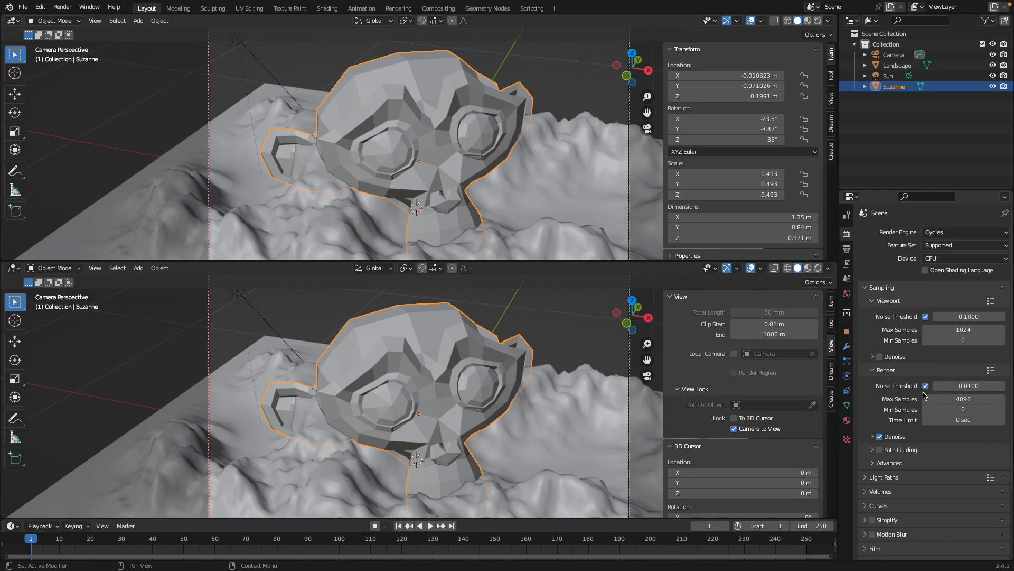
Set the Cycles render's maximum samples to 10 and save the scene
click(956, 398)
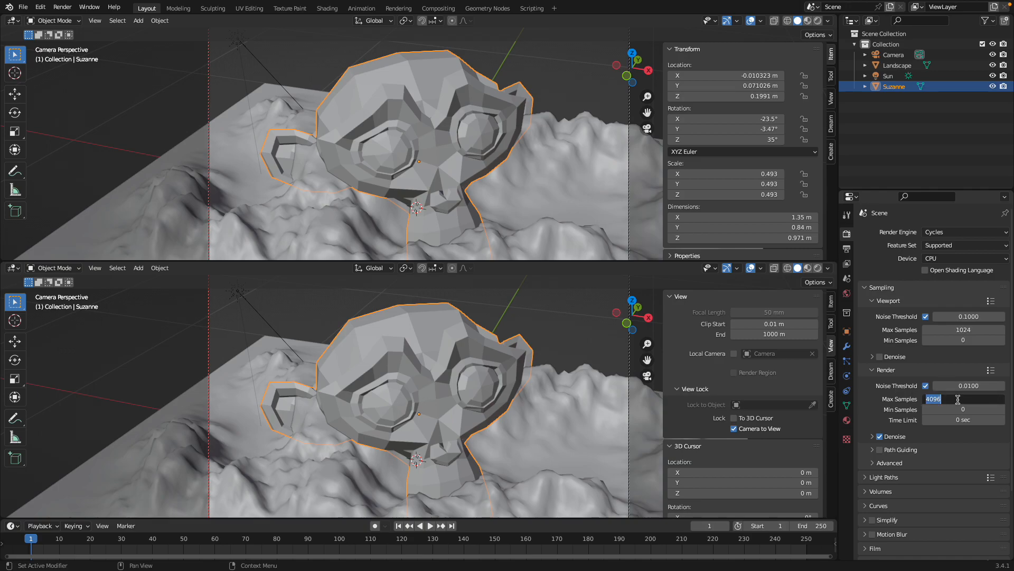
text(10)
key(Return)
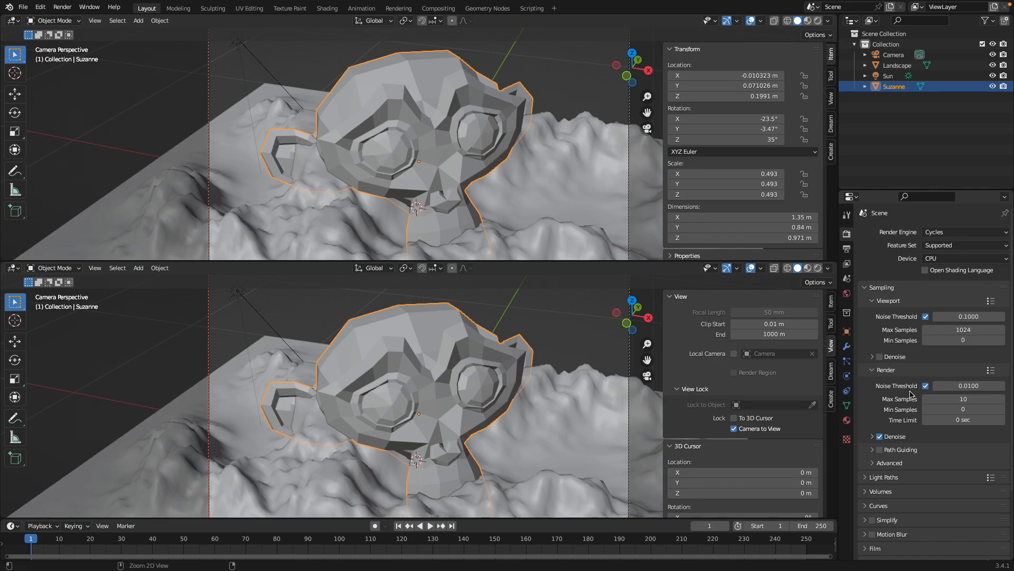
key(ctrl+s)
Enable Dream Textures in the render settings with Color and Depth as pass inputs, and turn on the Z pass
scroll(882, 383, down, 5)
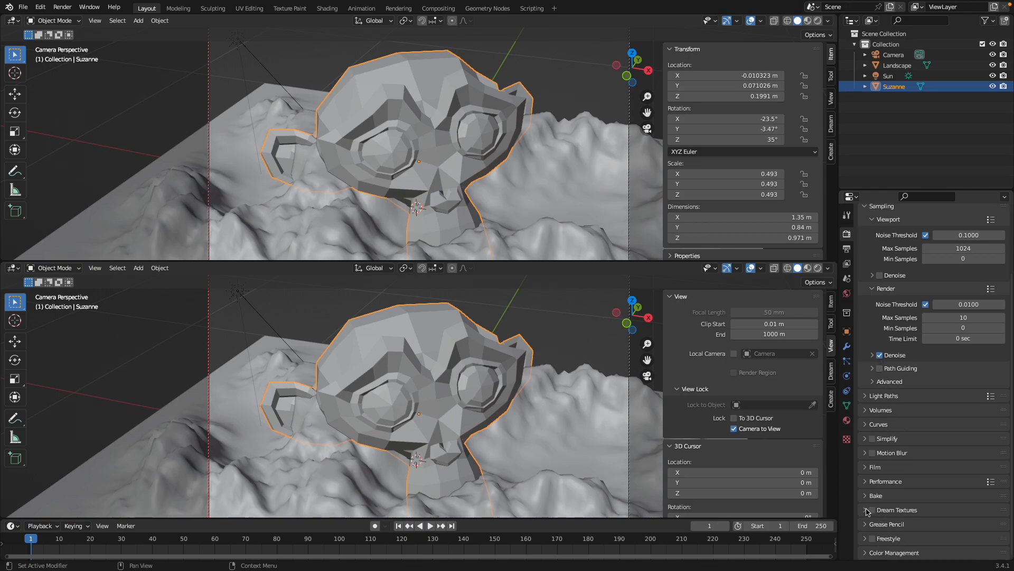
click(872, 510)
click(898, 510)
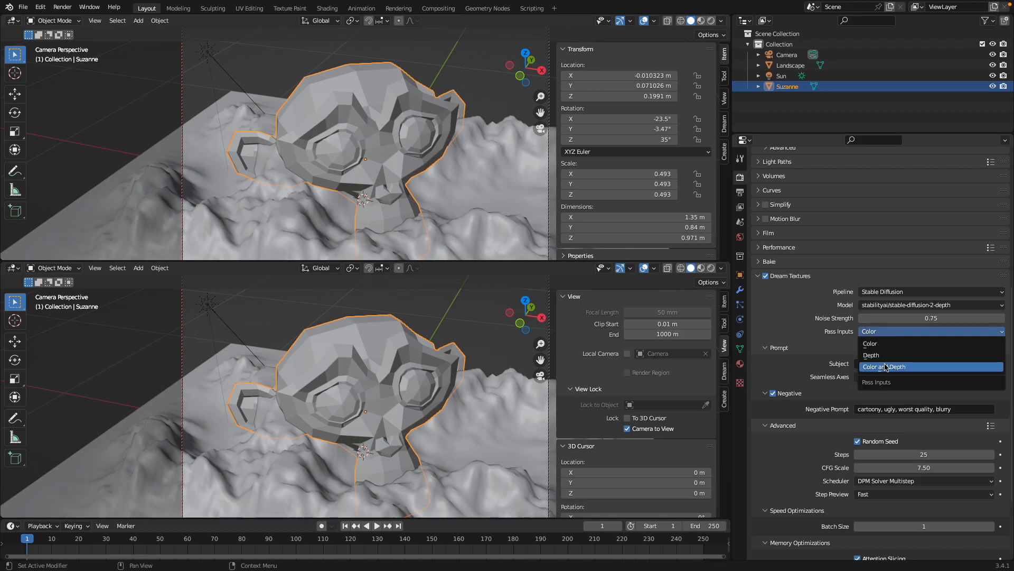
click(886, 366)
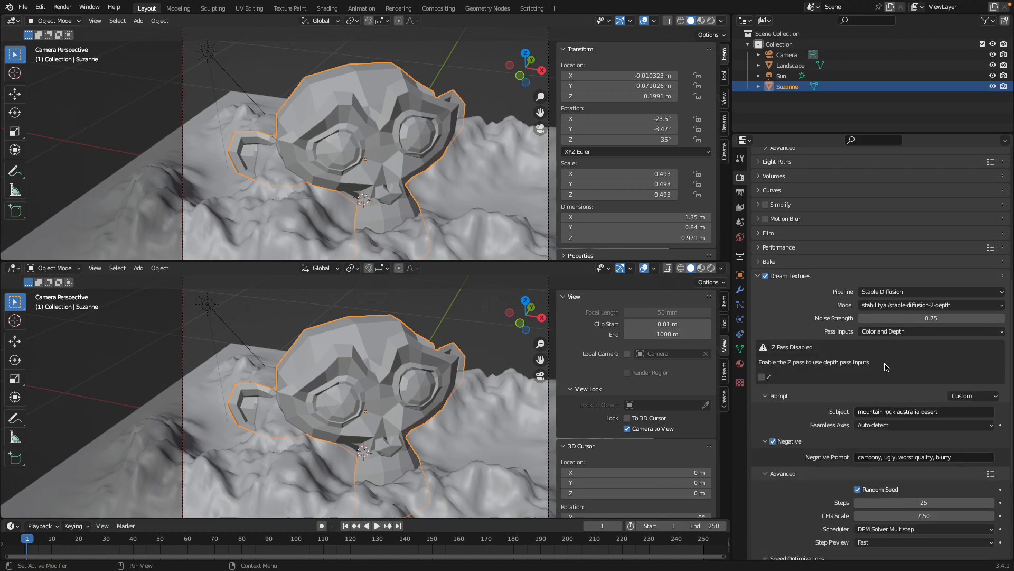
click(763, 377)
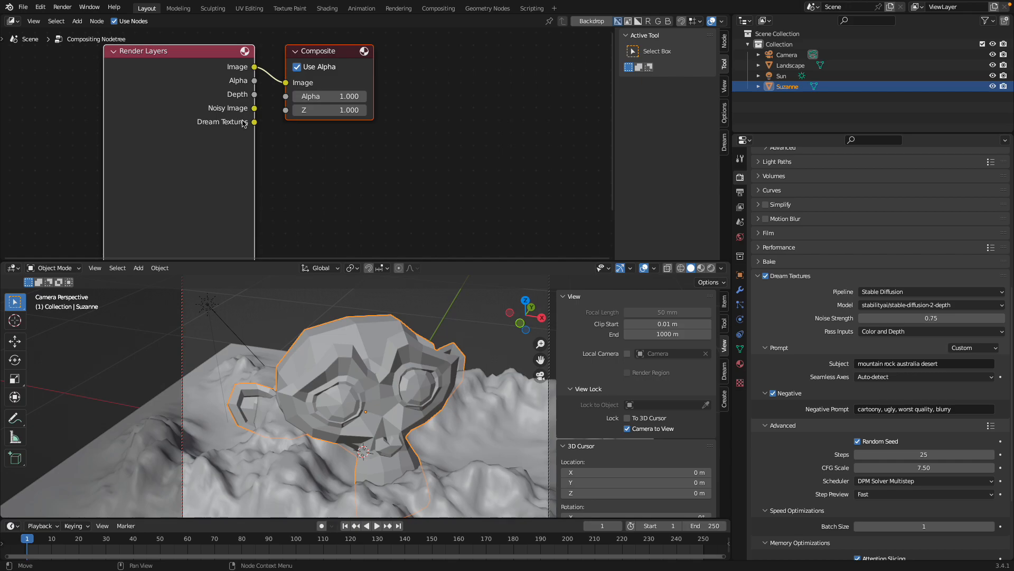
Connect the Render Layers node's Dream Textures output to the Composite node's Image input and save the scene
drag(254, 122, 285, 83)
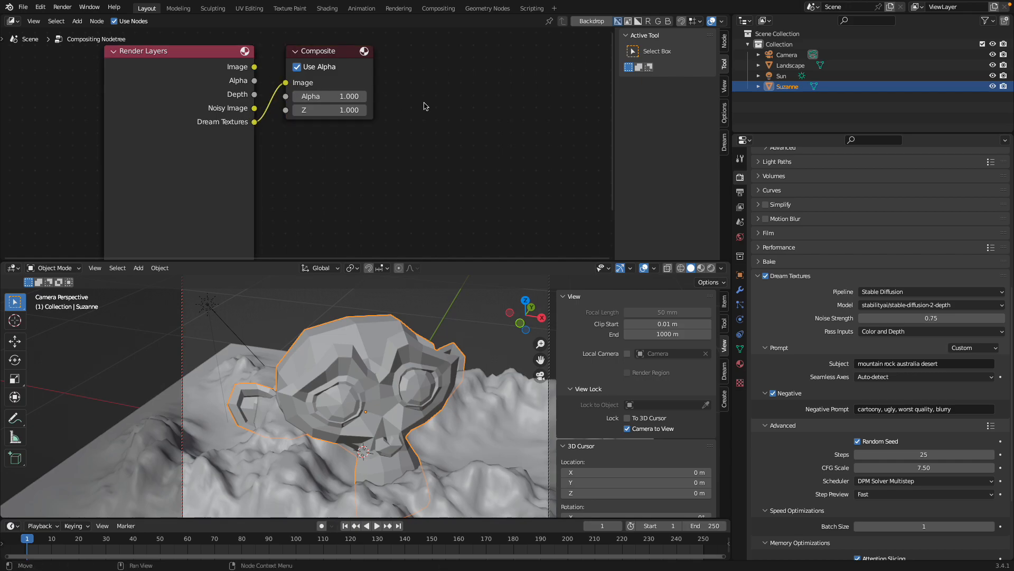
key(ctrl+s)
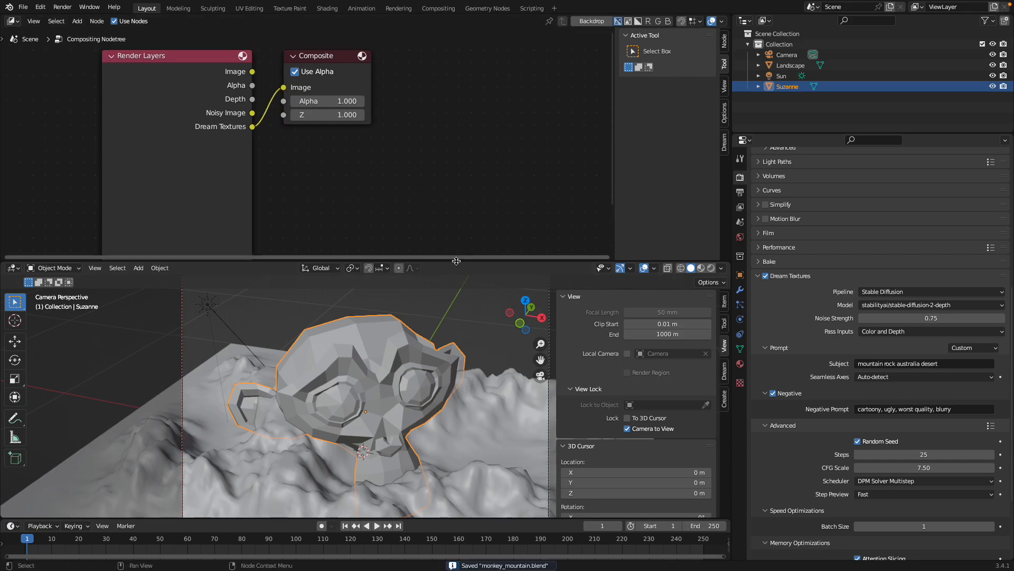
drag(457, 260, 456, 227)
Render the scene through Dream Textures, view the generated image and close the render window
key(F12)
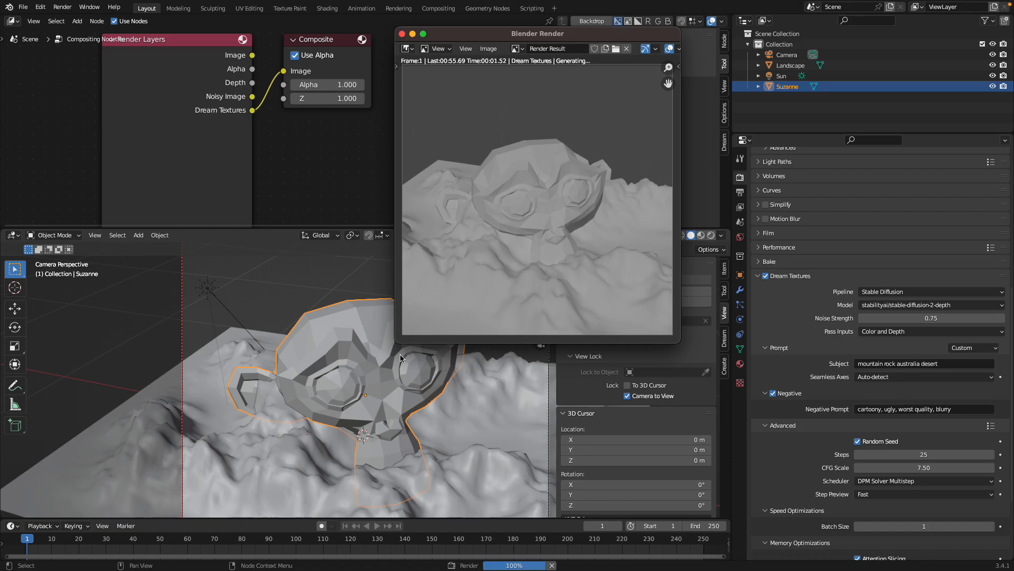
drag(478, 36, 492, 44)
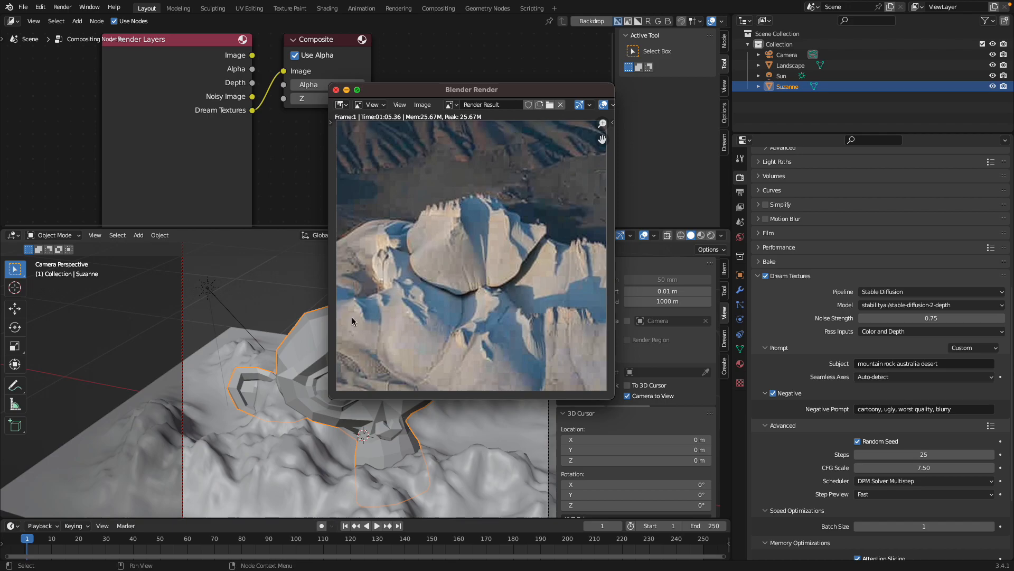
key(Escape)
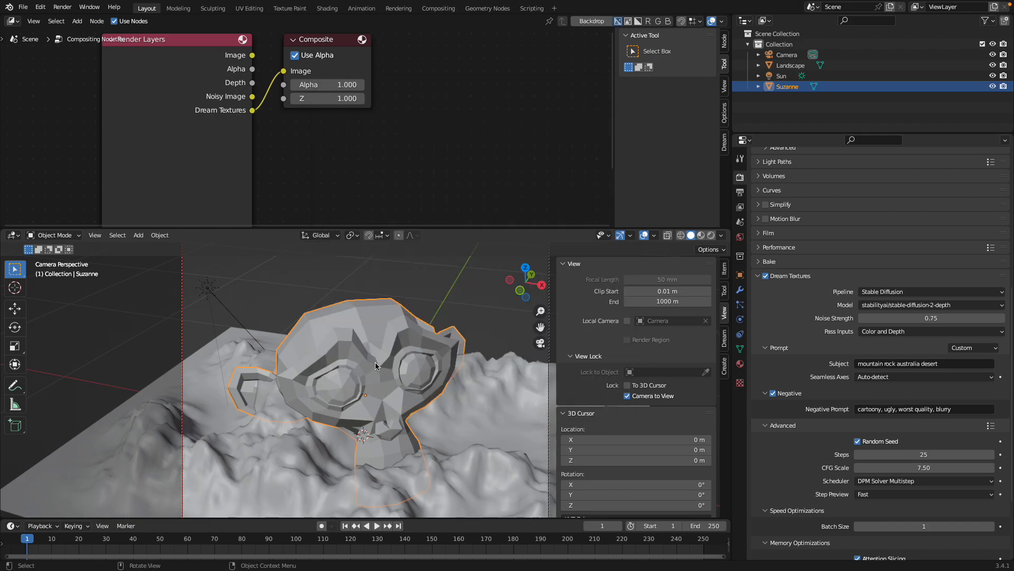
Tilt the locked camera view slightly around the monkey head and enlarge the 3D viewport below the node editor
mouse_move(376, 365)
middle_down()
mouse_move(379, 348)
mouse_move(372, 358)
middle_up()
drag(424, 227, 425, 149)
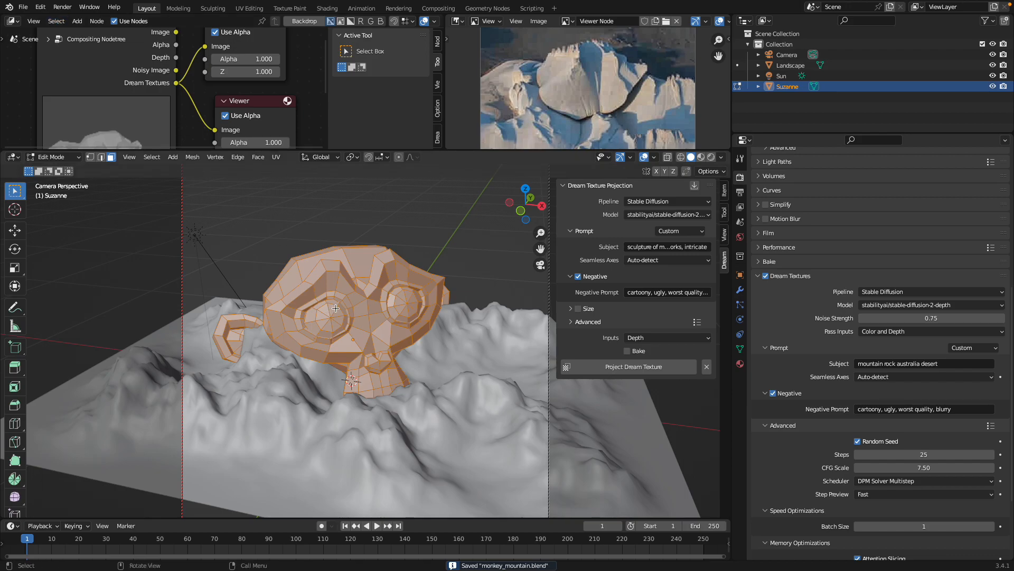